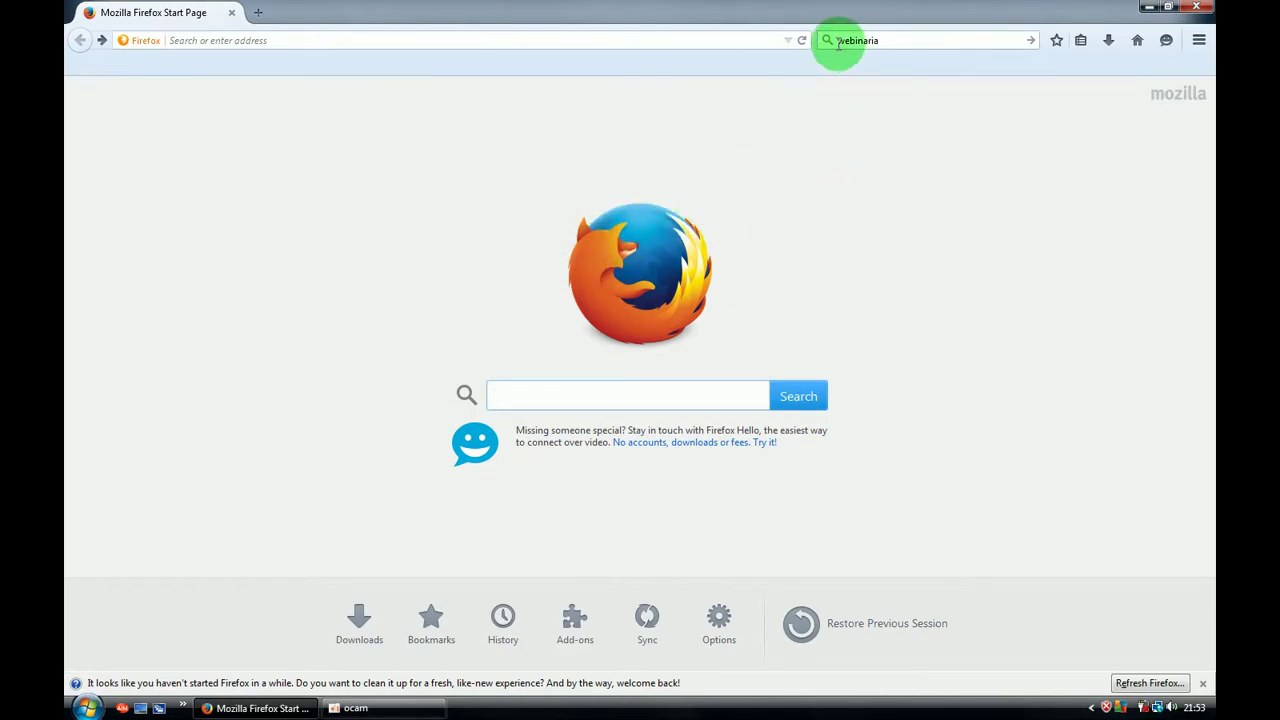
Run a web search for 'webinaria' in Firefox.
click(1030, 42)
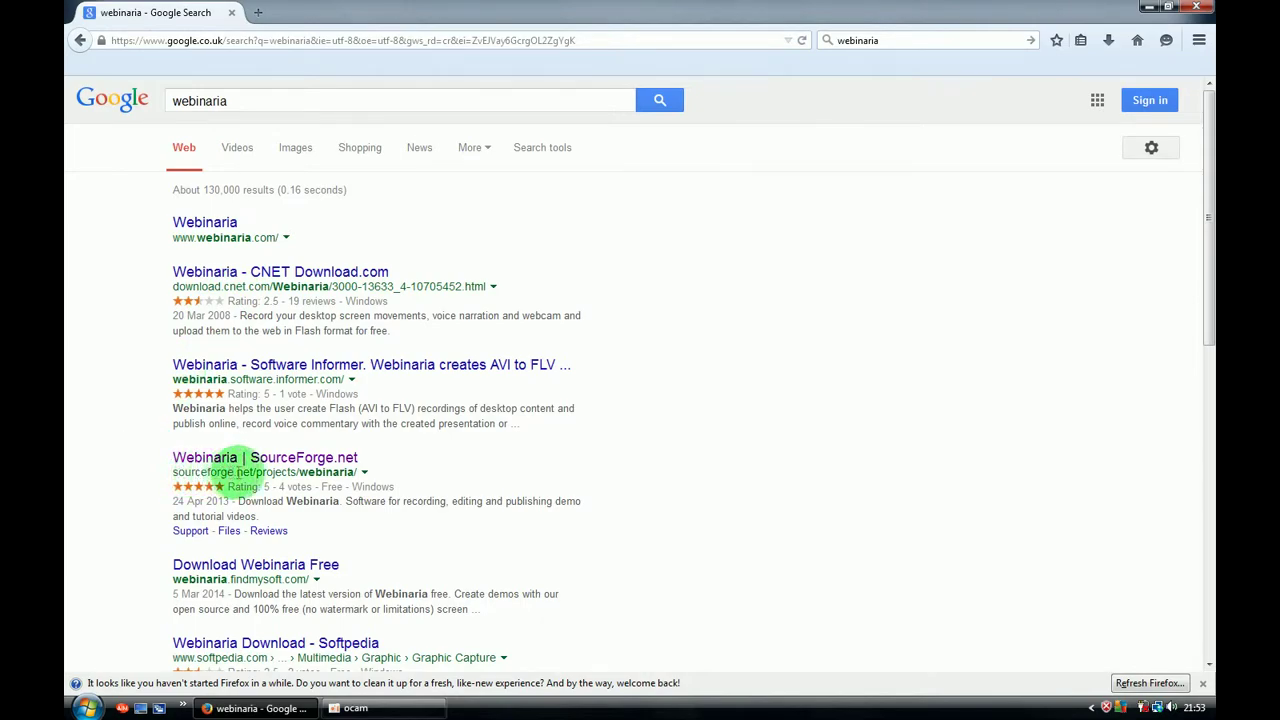
Open the Webinaria SourceForge page and save WebinariaSetup.exe, then view the downloads list.
click(287, 467)
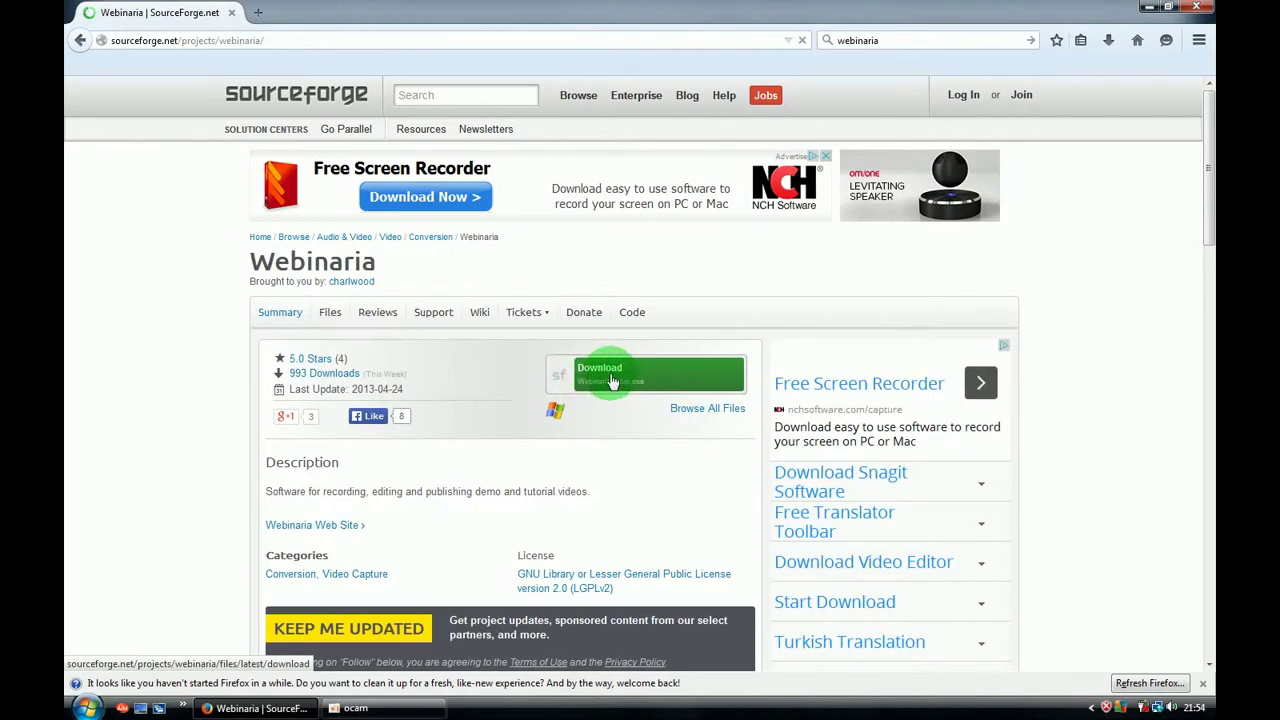
click(613, 381)
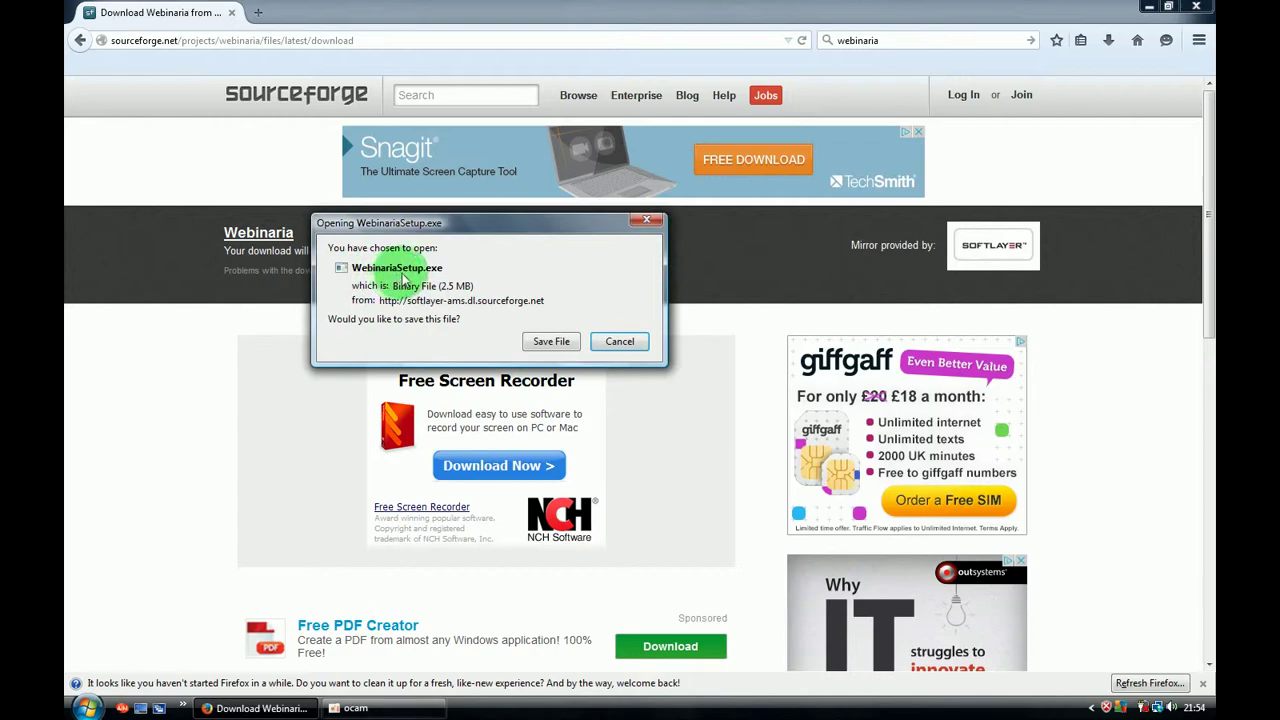
click(549, 341)
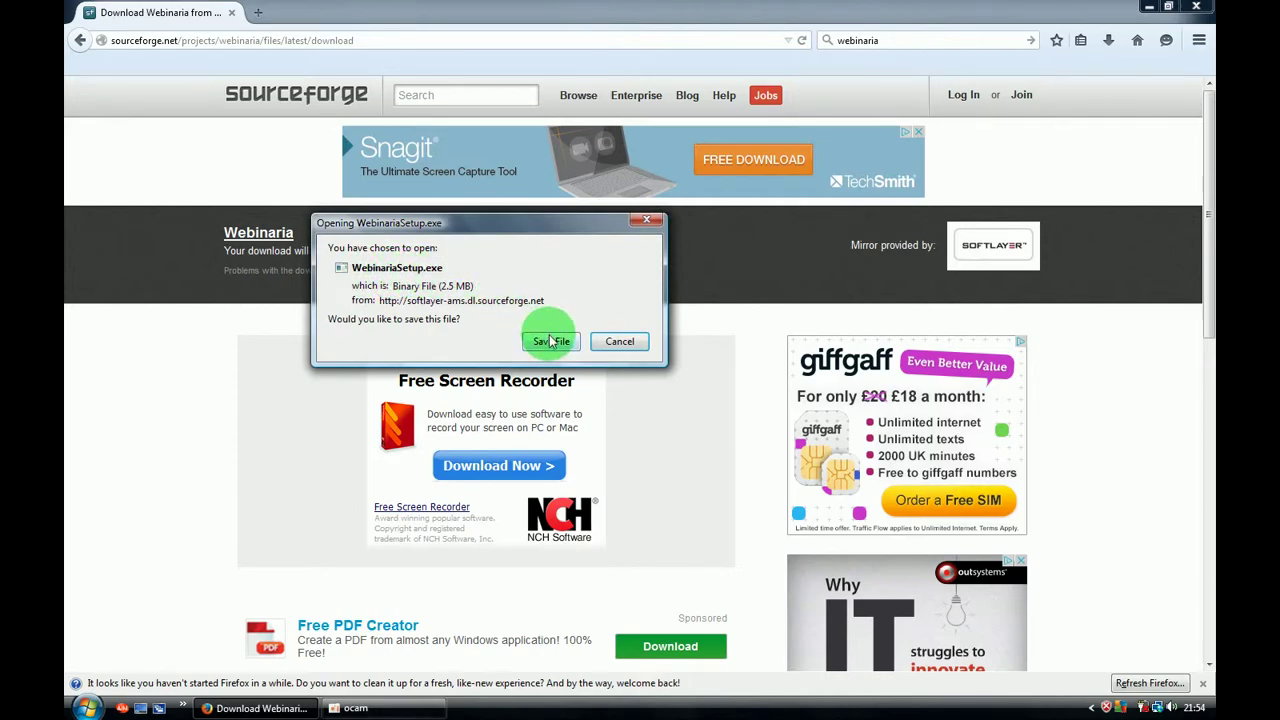
click(1108, 45)
Run WebinariaSetup.exe, accept default location and Start Menu folder, then exit setup without installing.
click(997, 89)
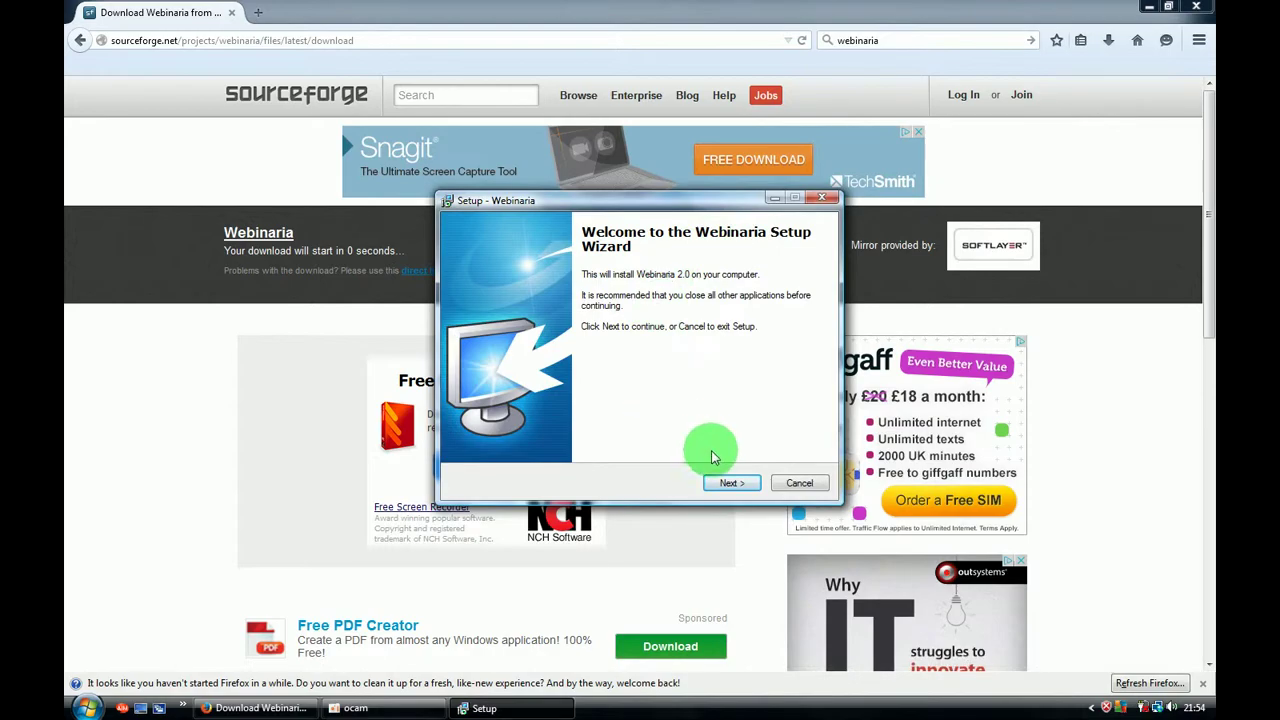
click(731, 483)
click(731, 483)
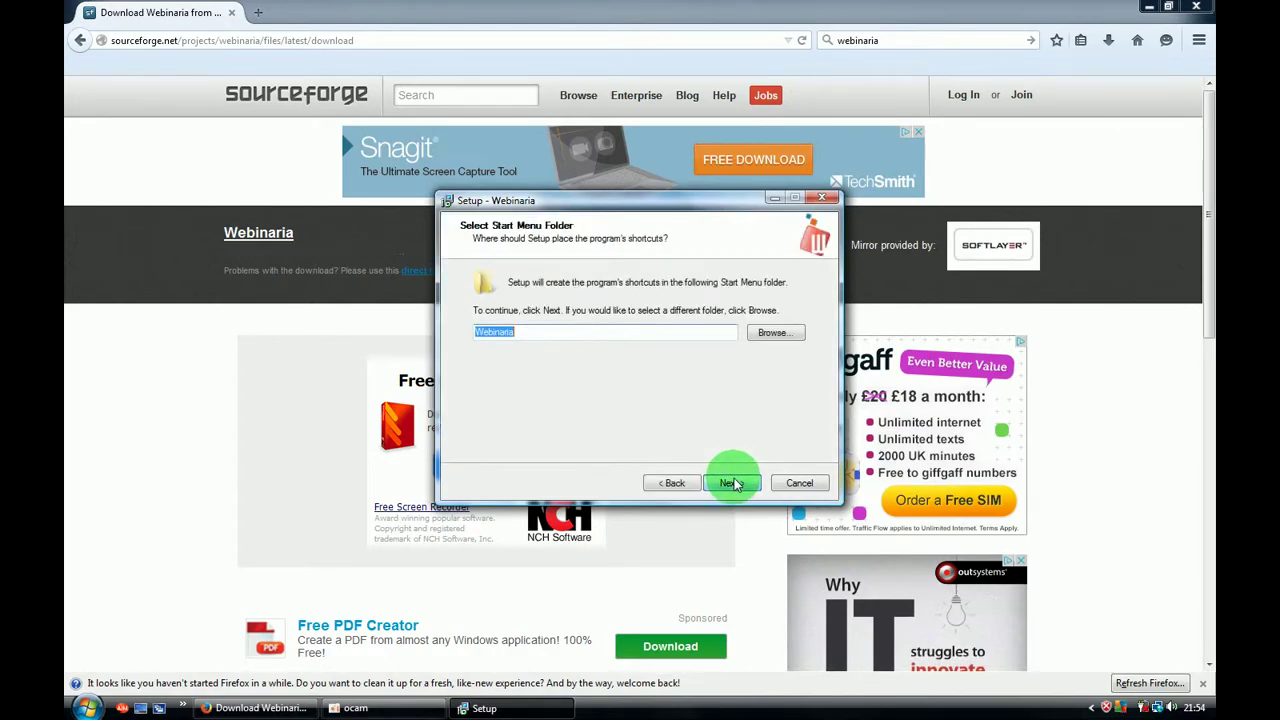
click(733, 484)
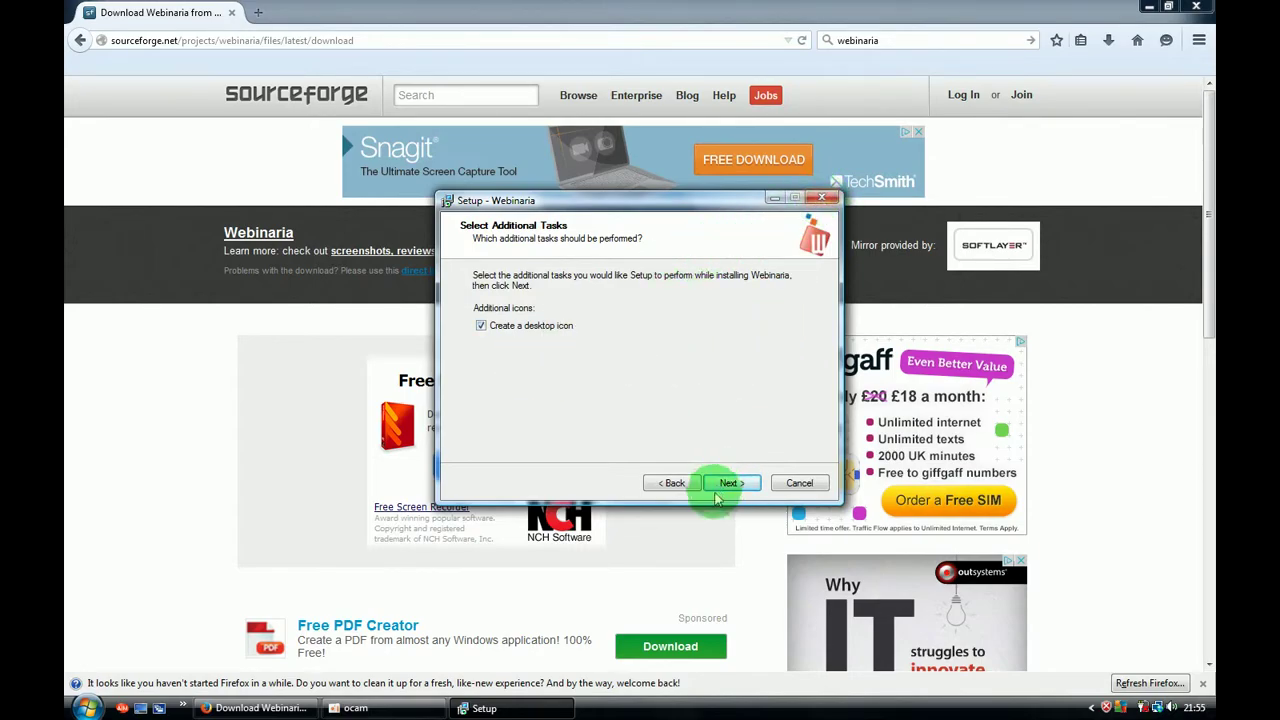
click(795, 484)
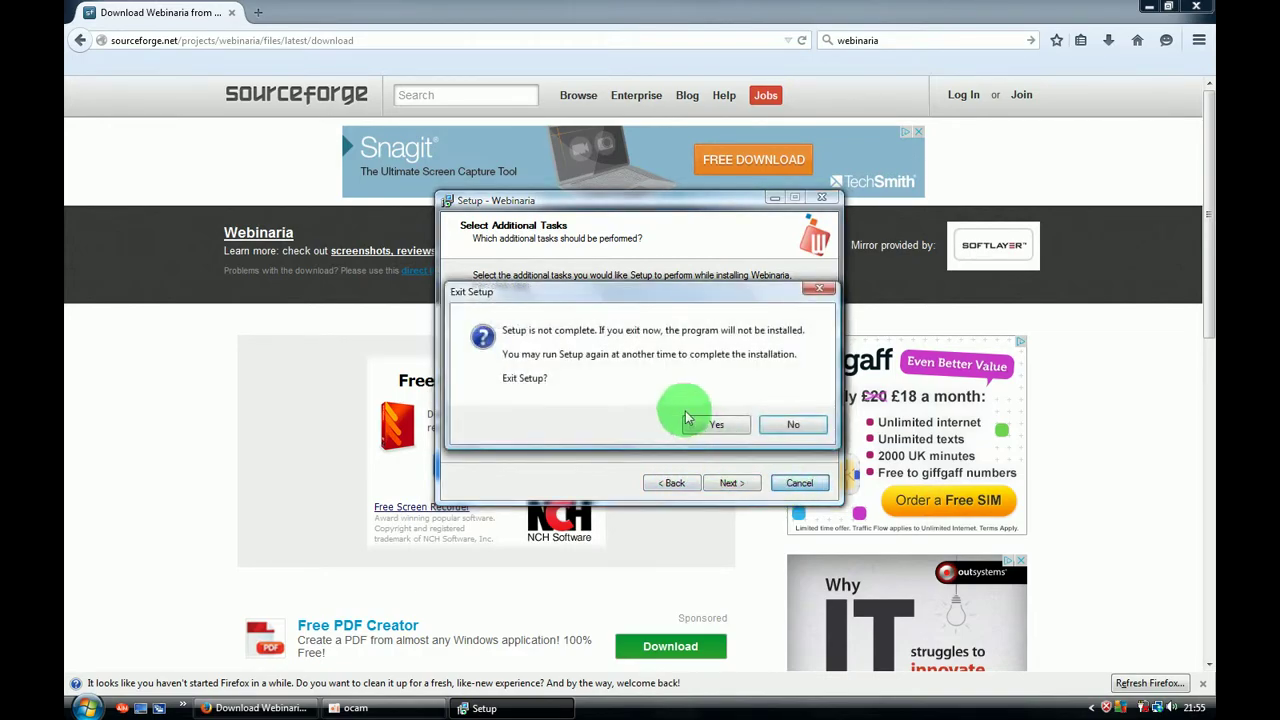
click(706, 421)
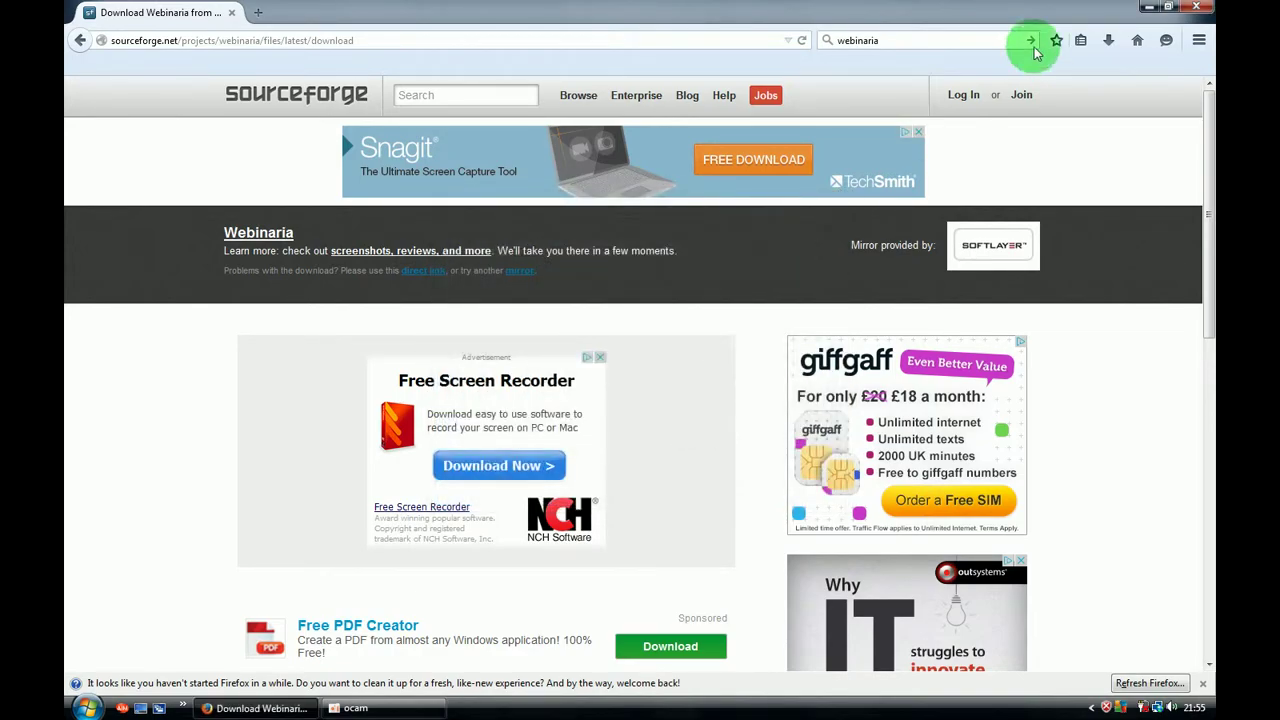
Minimise Firefox and start Webinaria from its desktop icon.
click(1148, 6)
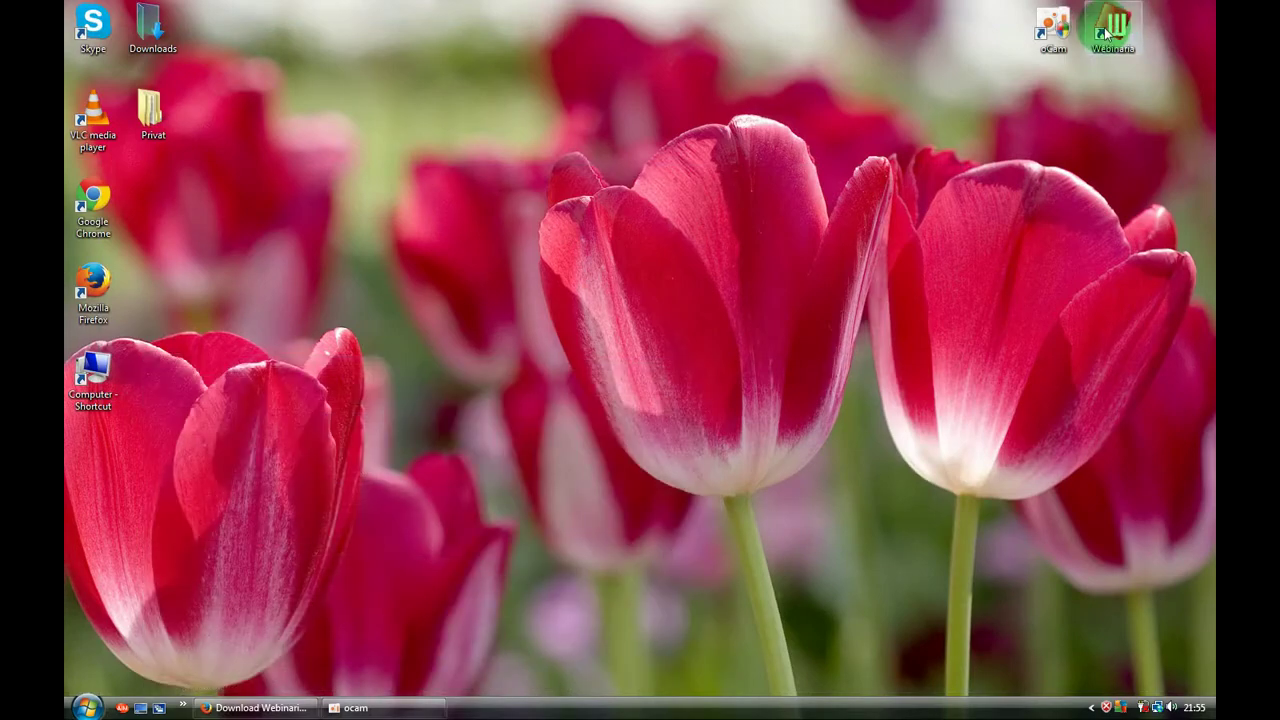
double_click(1107, 33)
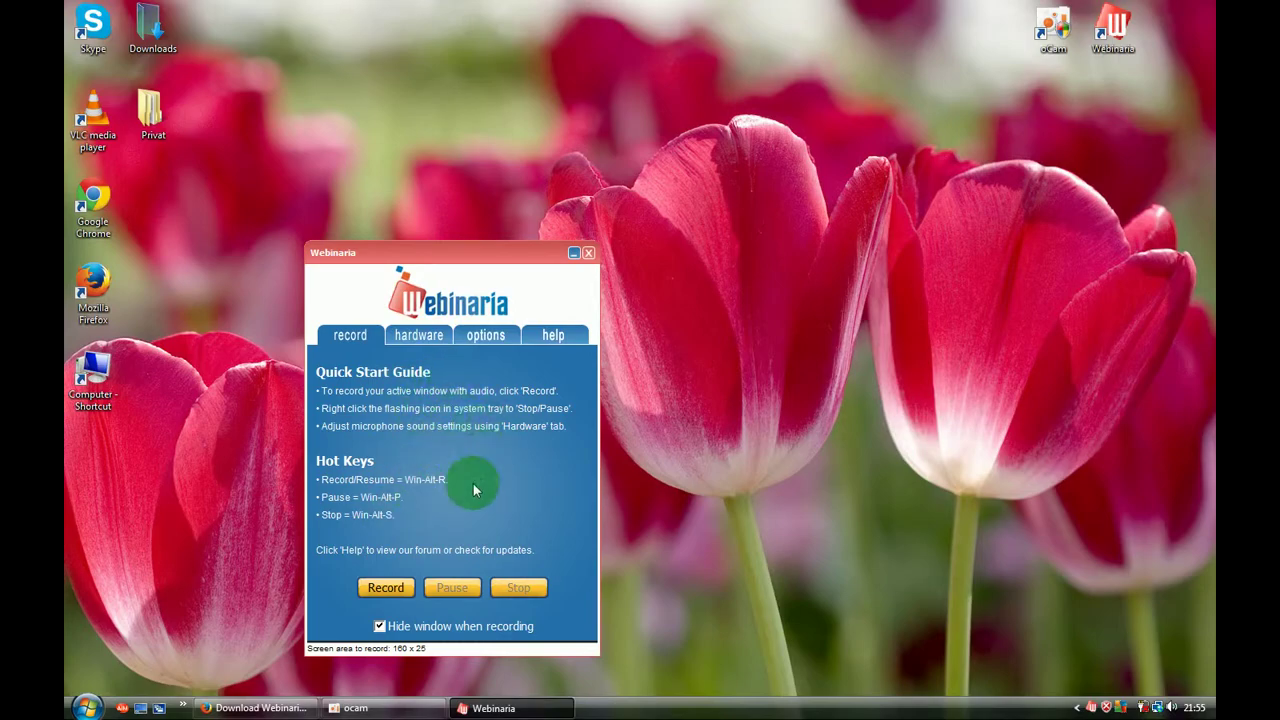
In recording options, capture the Entire screen and keep the frame rate at High (15fps).
click(480, 335)
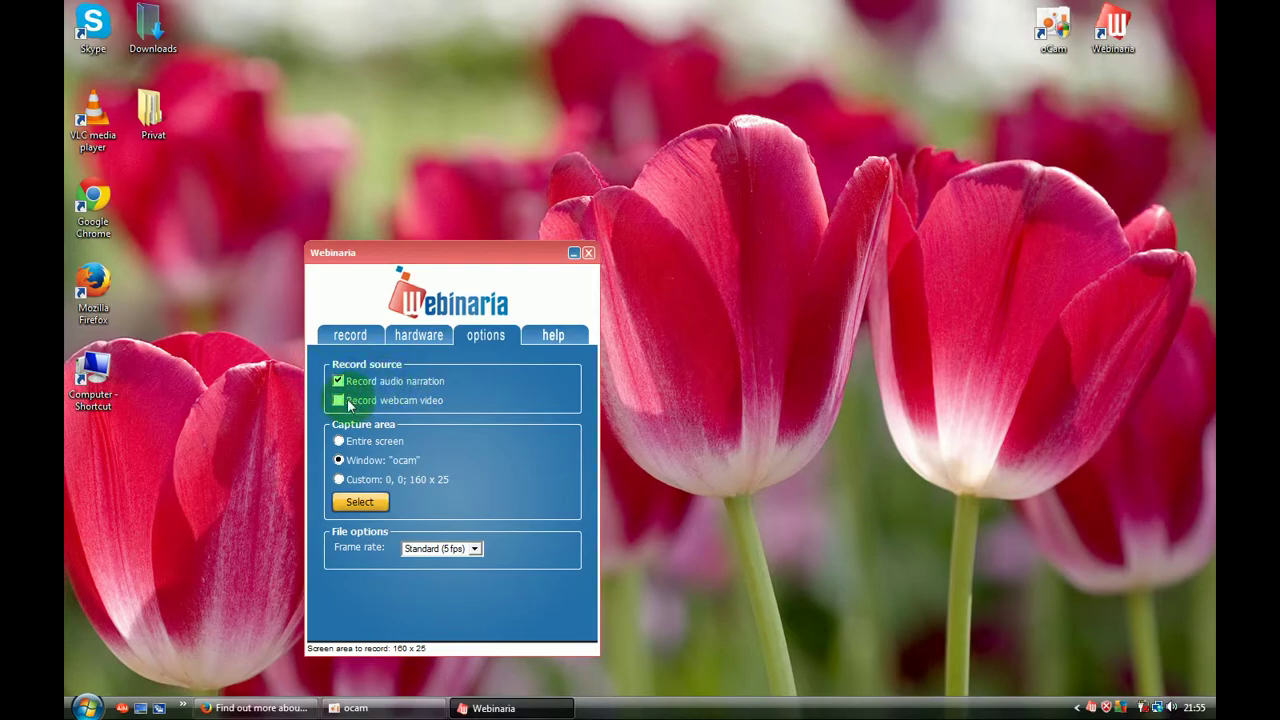
click(340, 443)
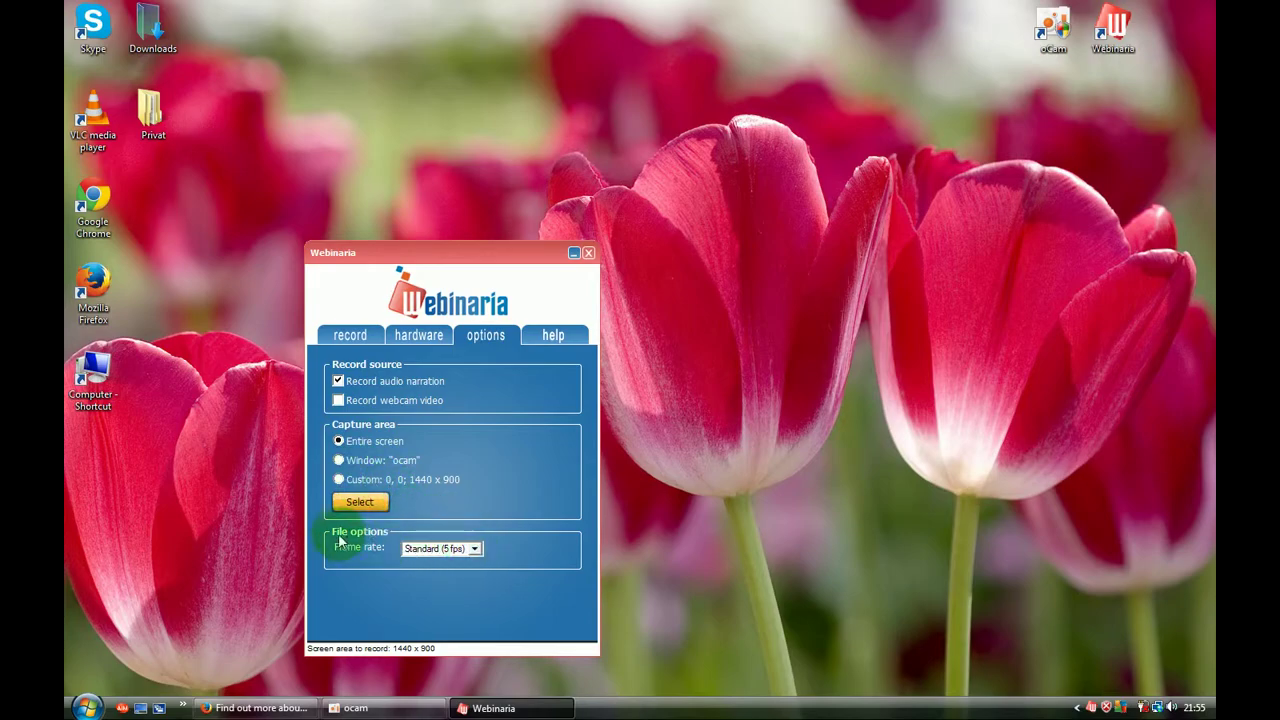
click(475, 550)
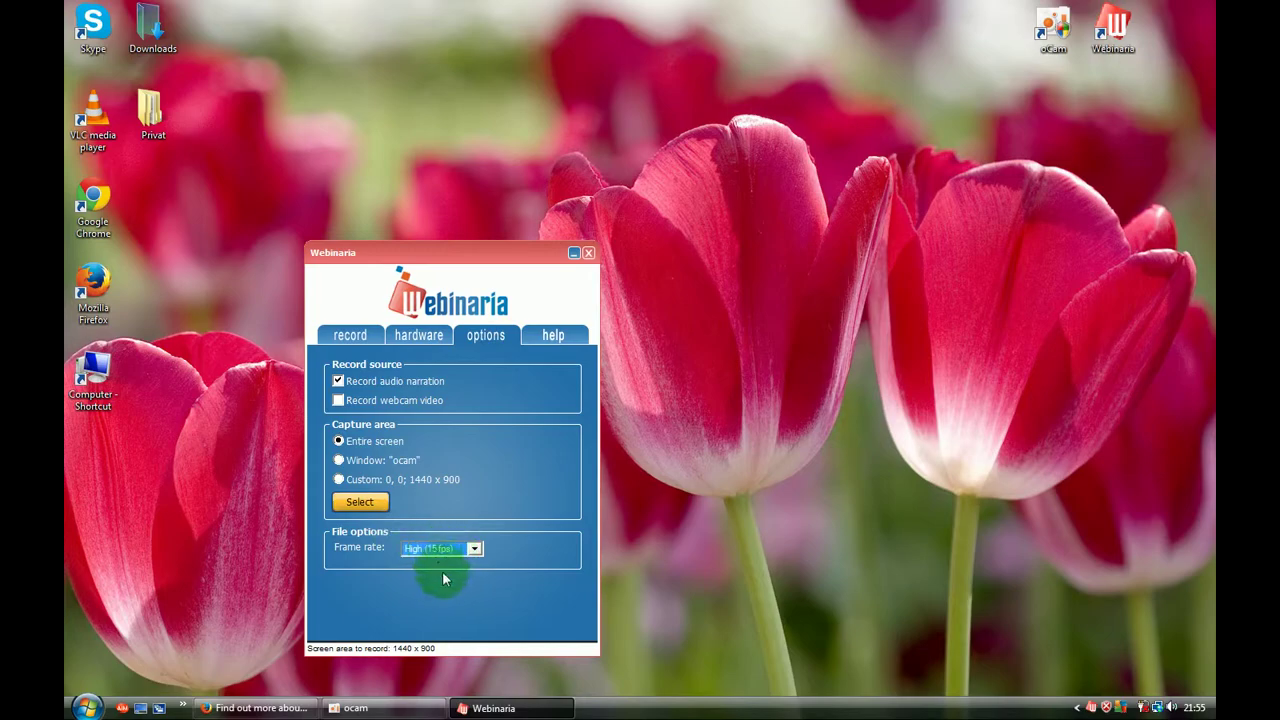
click(474, 550)
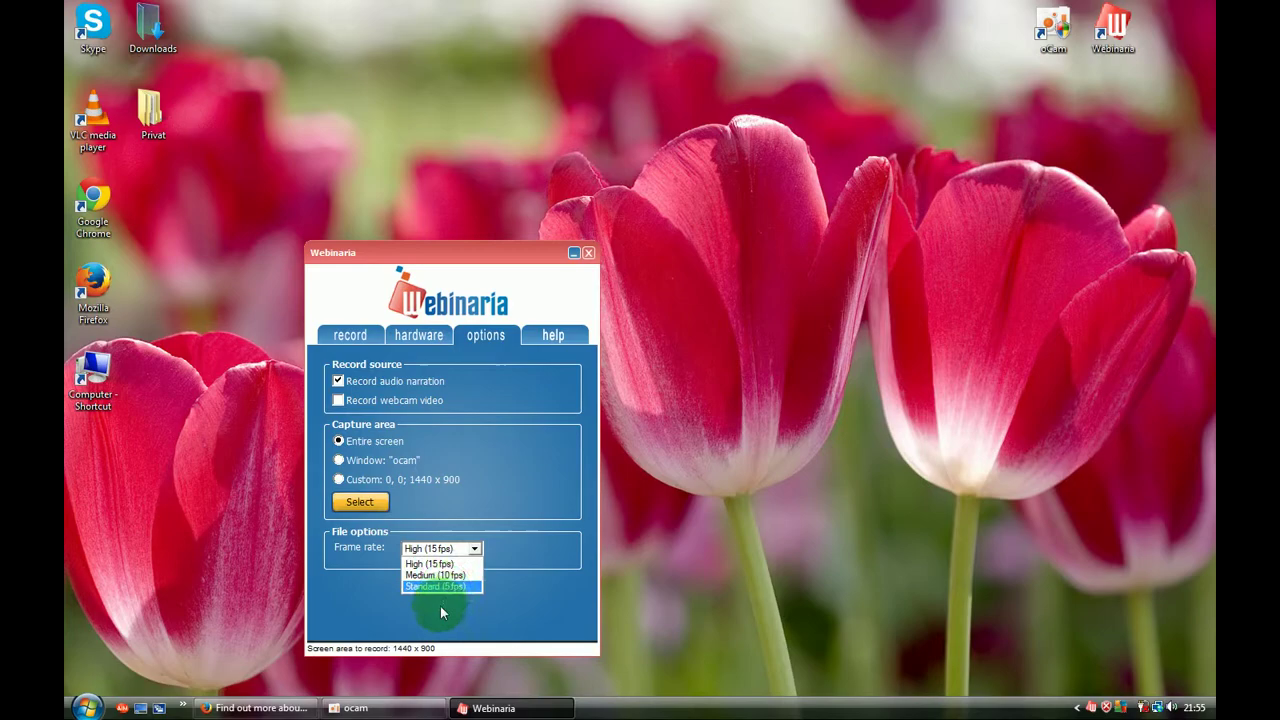
click(440, 607)
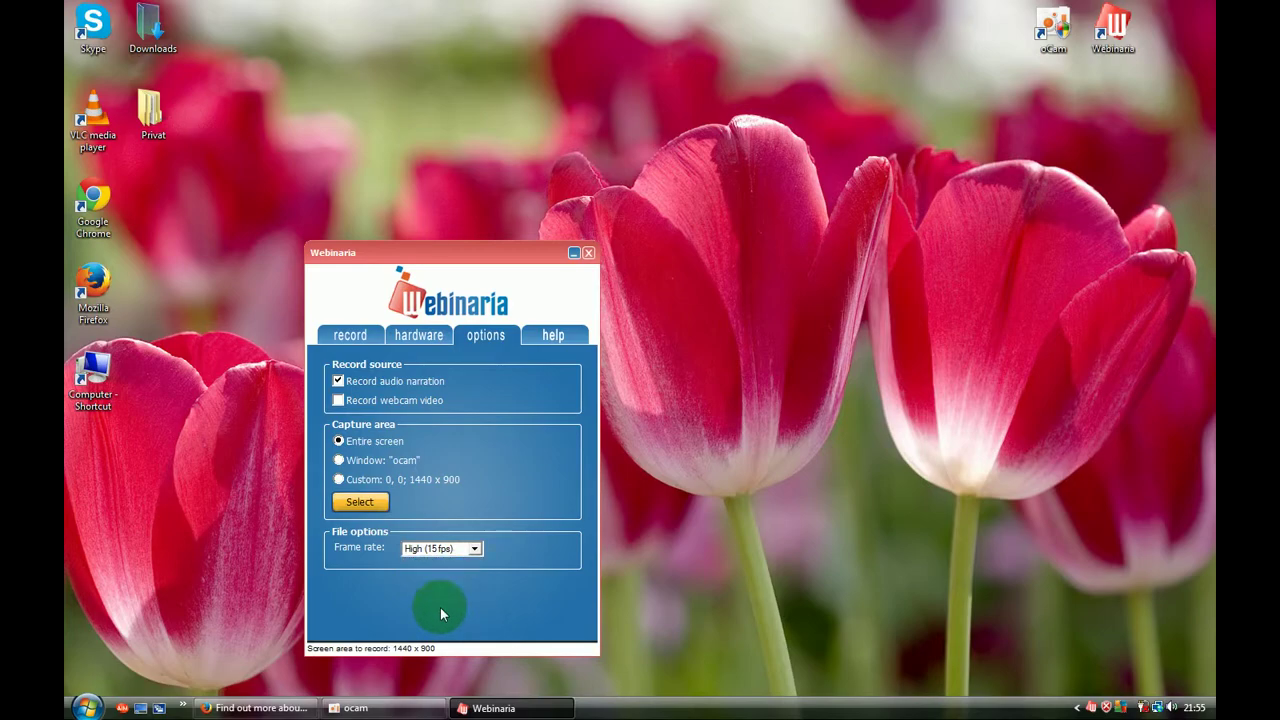
Switch back to the record tab and press Record.
click(355, 341)
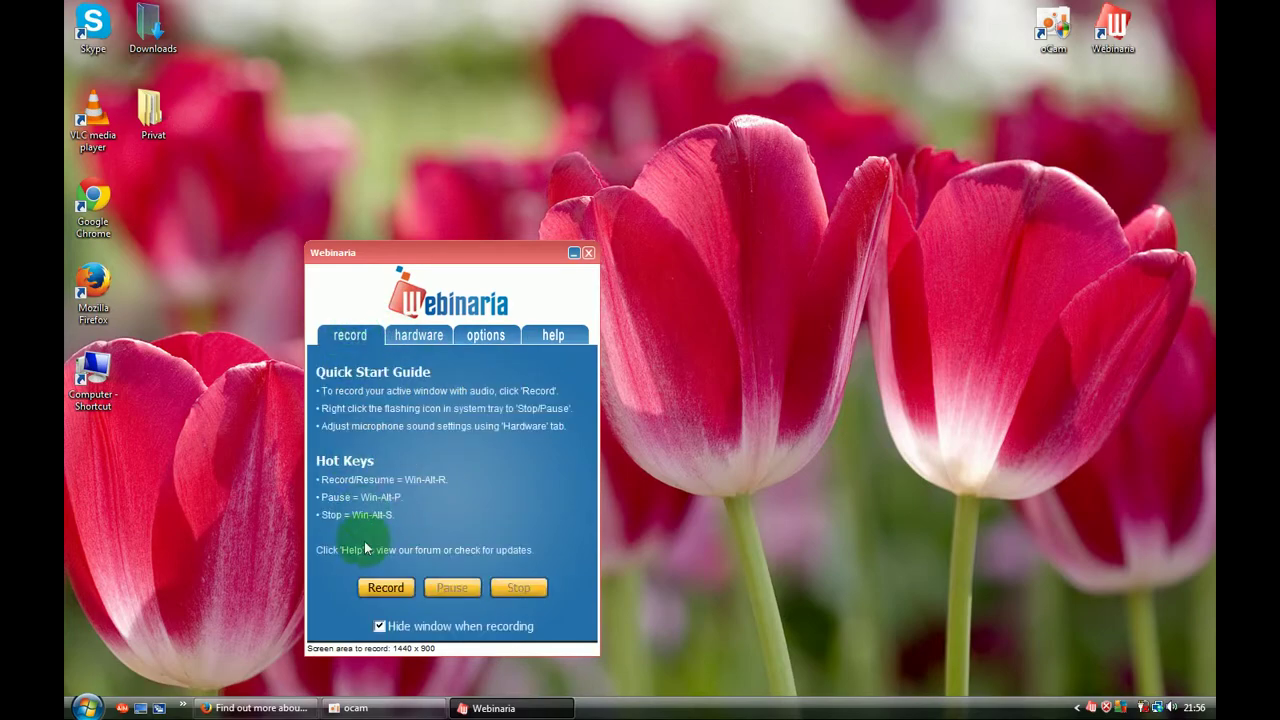
click(383, 588)
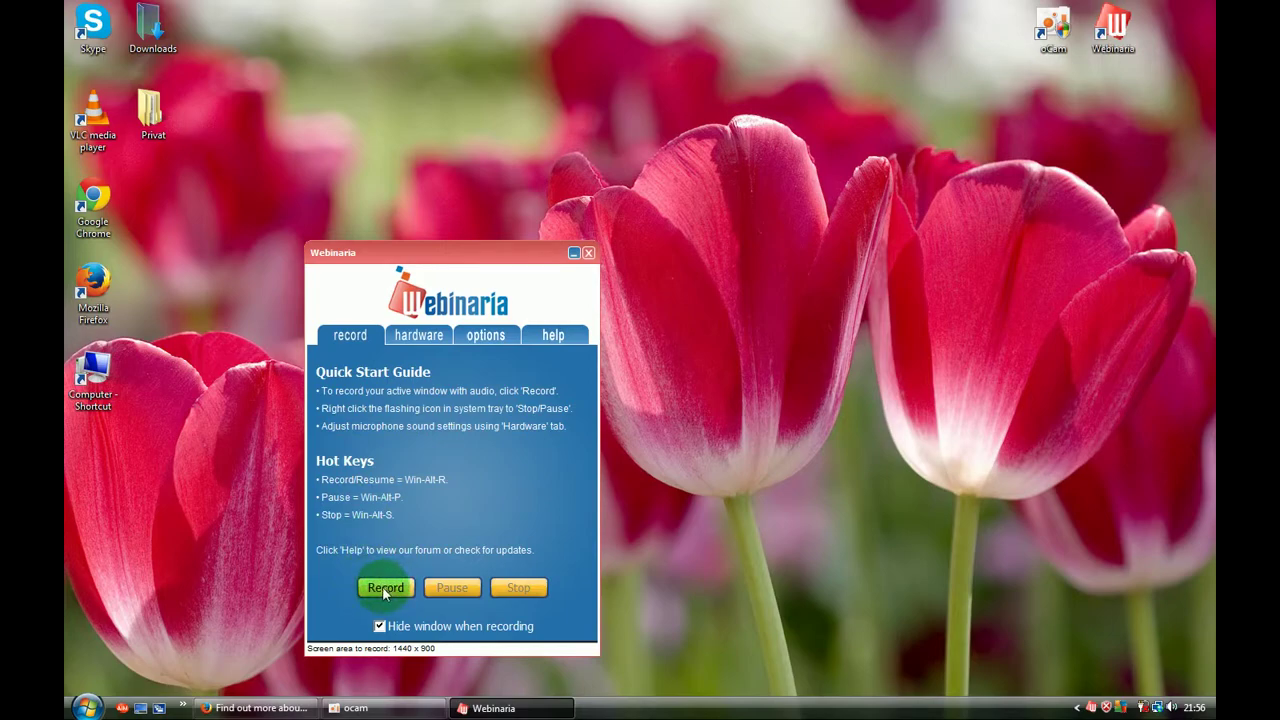